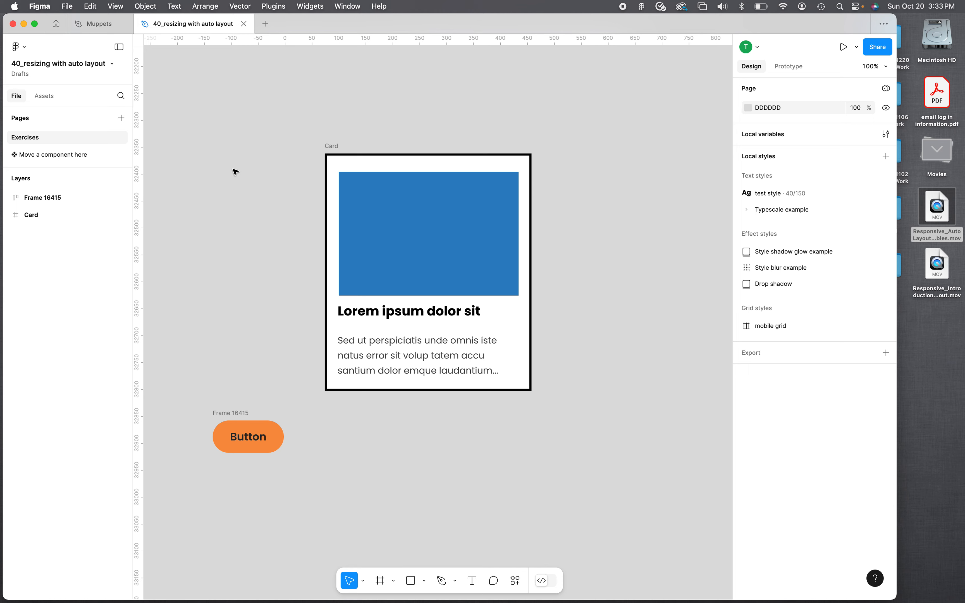
- Add auto layout to the Card frame and keep its width fixed
click(333, 148)
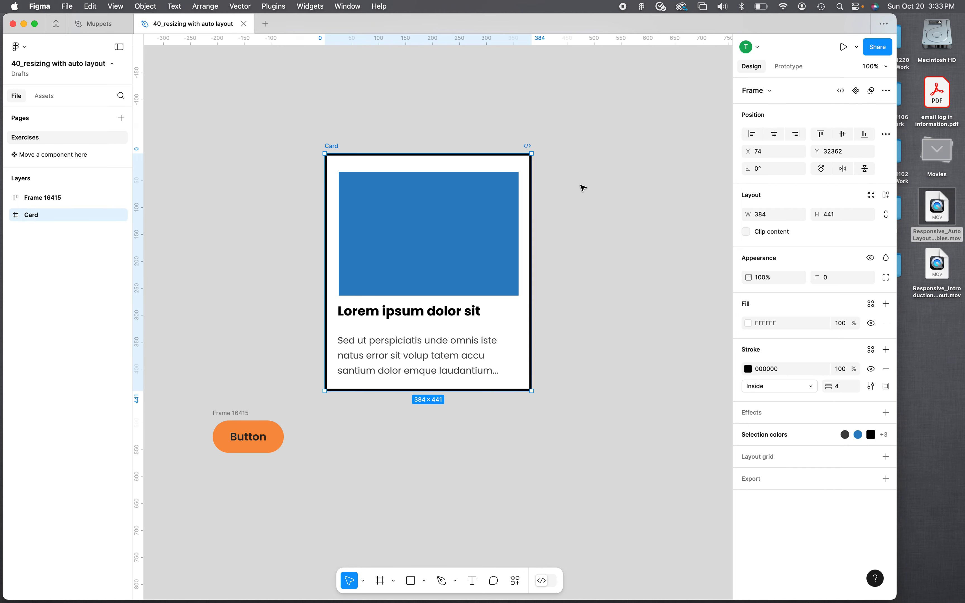
click(886, 196)
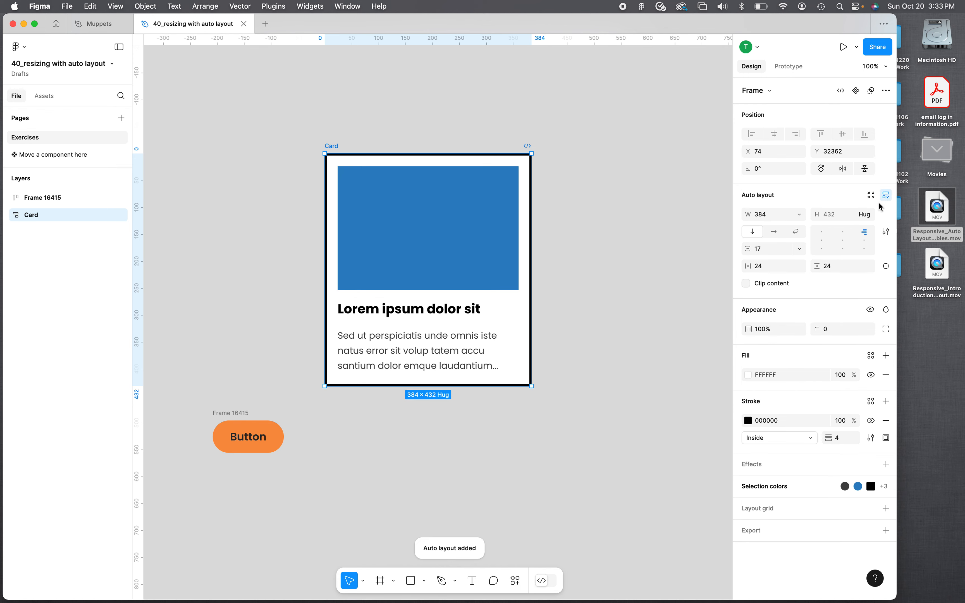
click(800, 216)
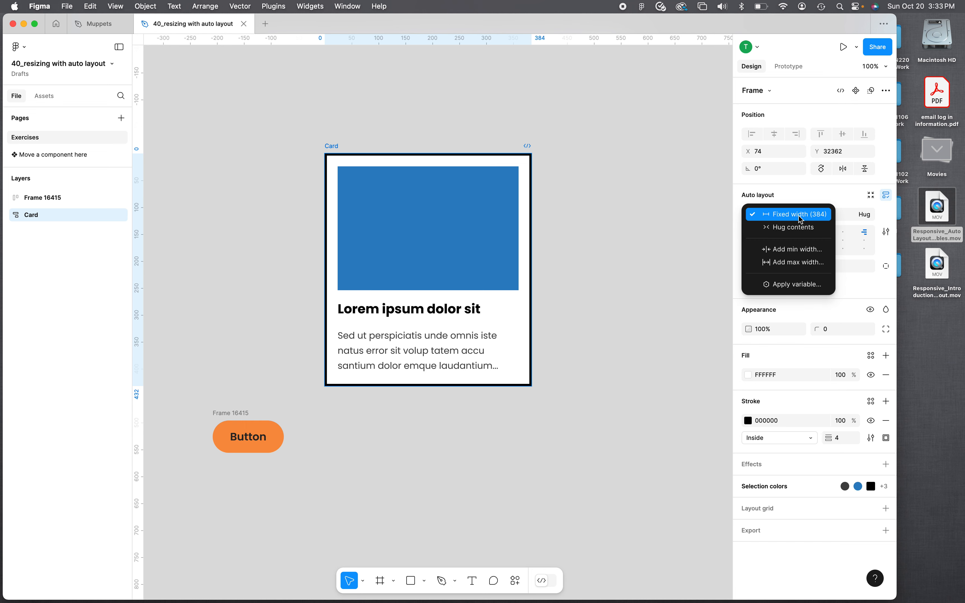
click(800, 216)
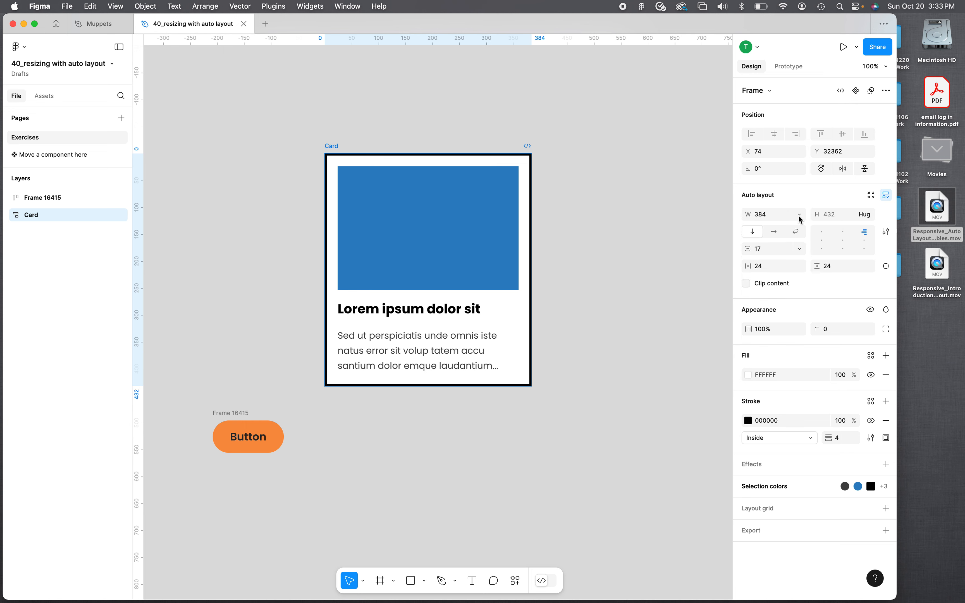
click(866, 216)
click(853, 215)
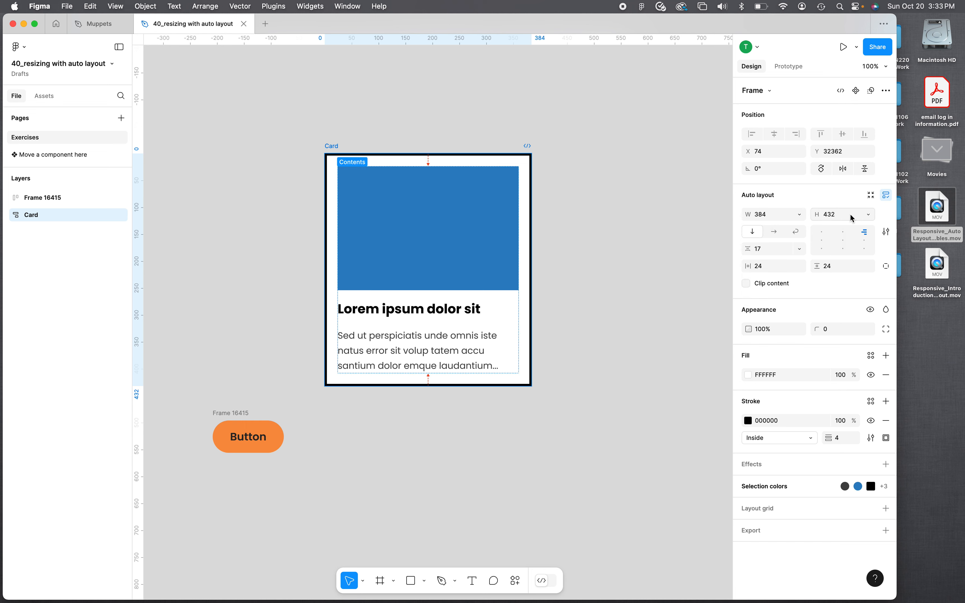
- Set the blue rectangle to fill the container width while keeping a fixed 230 height
click(447, 206)
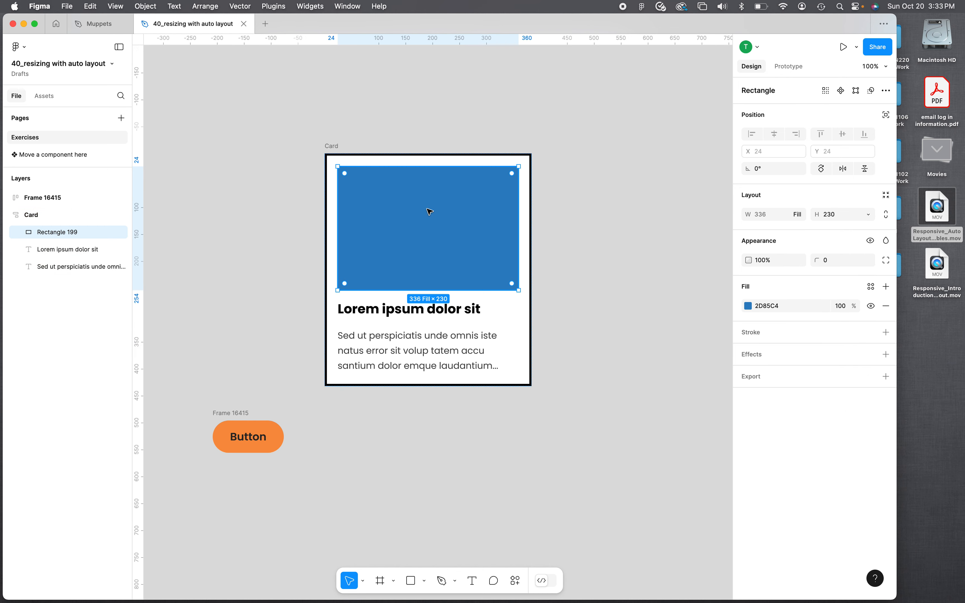
click(803, 218)
click(802, 218)
click(802, 217)
click(802, 218)
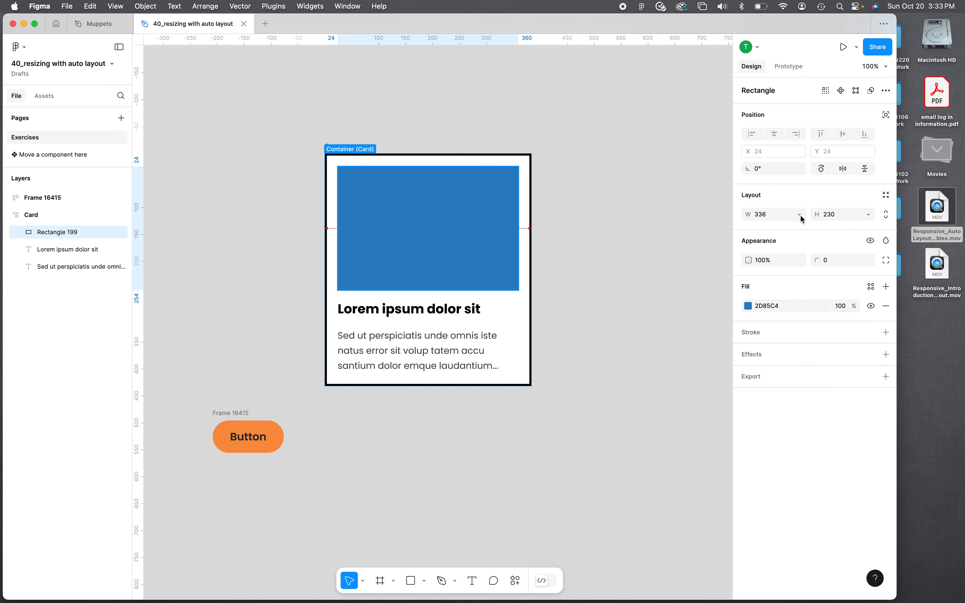
click(870, 218)
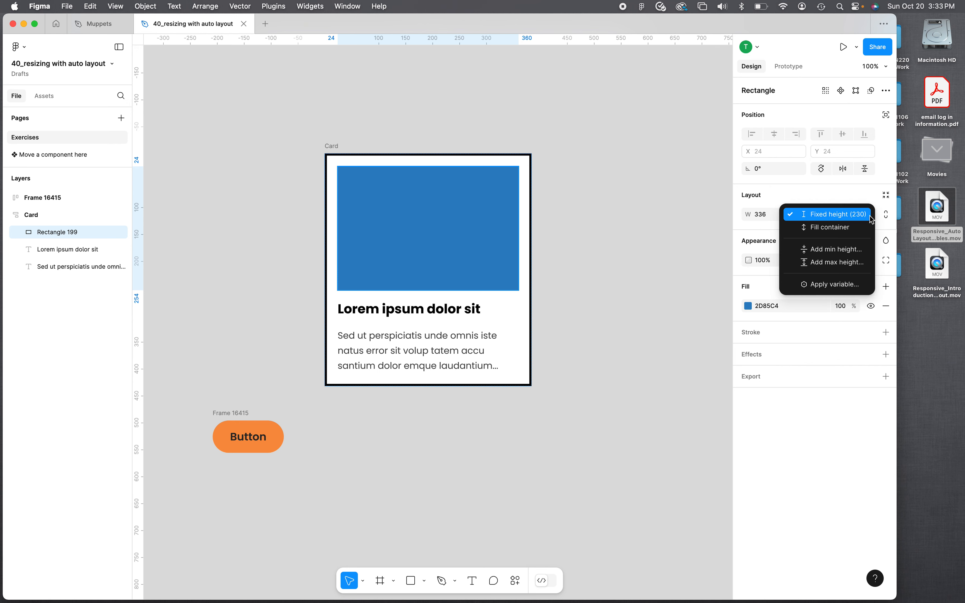
click(855, 219)
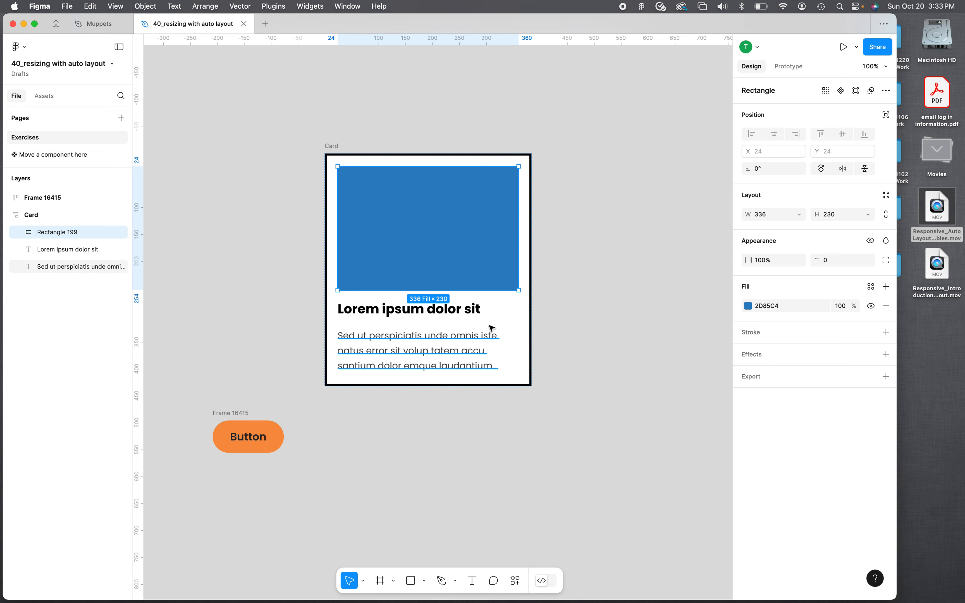
- Set the title text's width and height resizing to fill the container width and hug its height
click(468, 312)
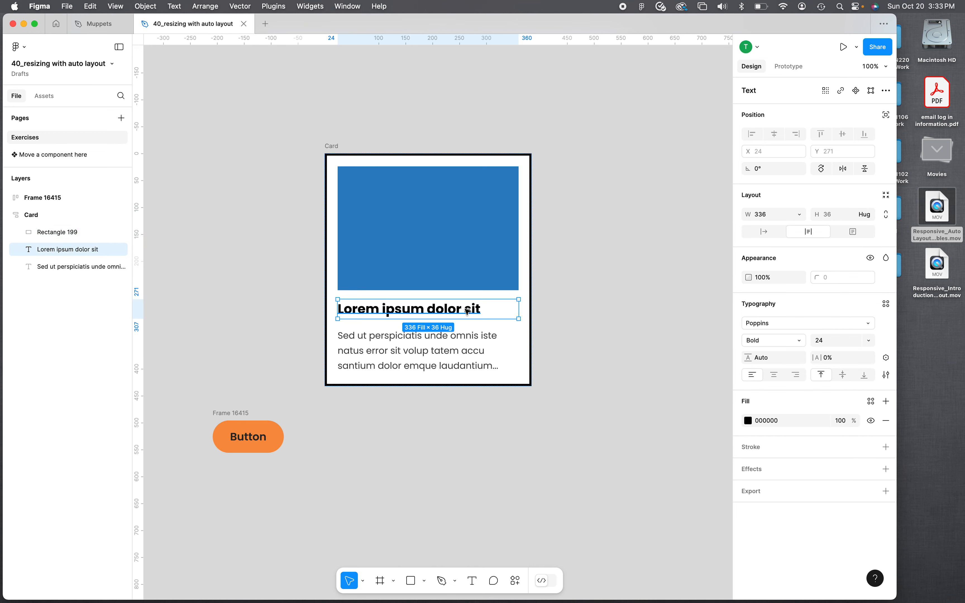
click(802, 218)
click(800, 216)
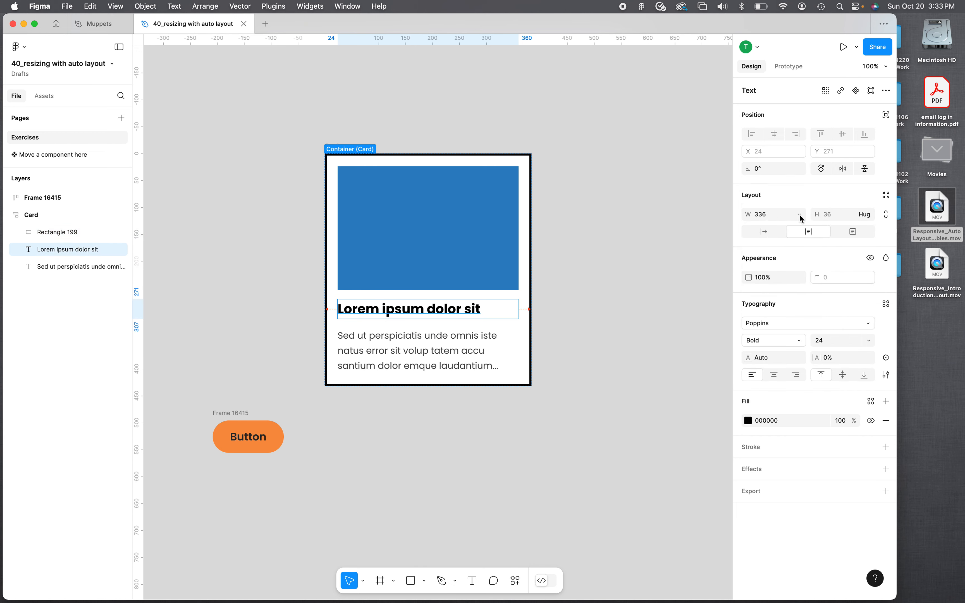
click(871, 219)
click(865, 214)
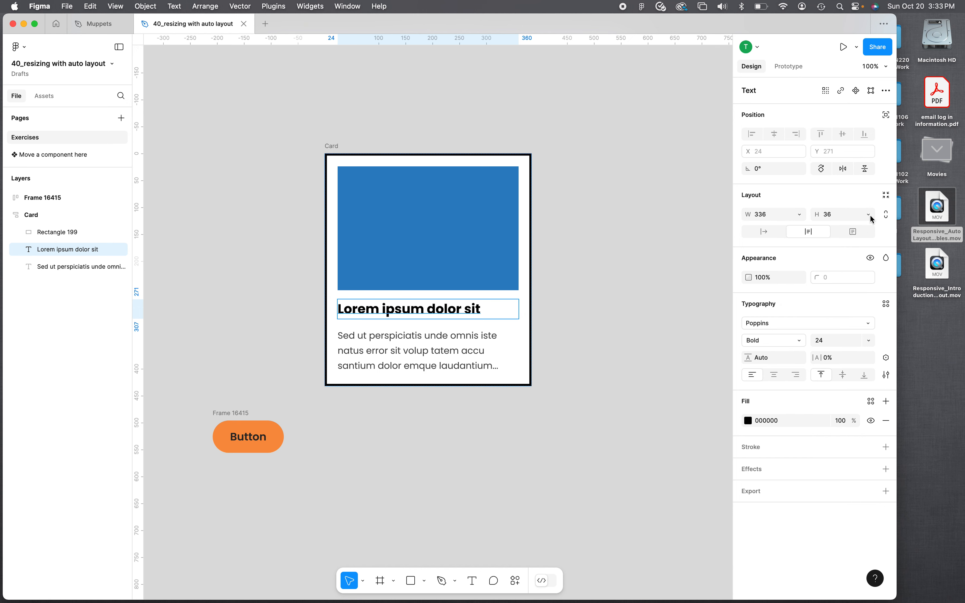
- Set the body text to fill the container width, hug its height, and use auto height text sizing
click(455, 339)
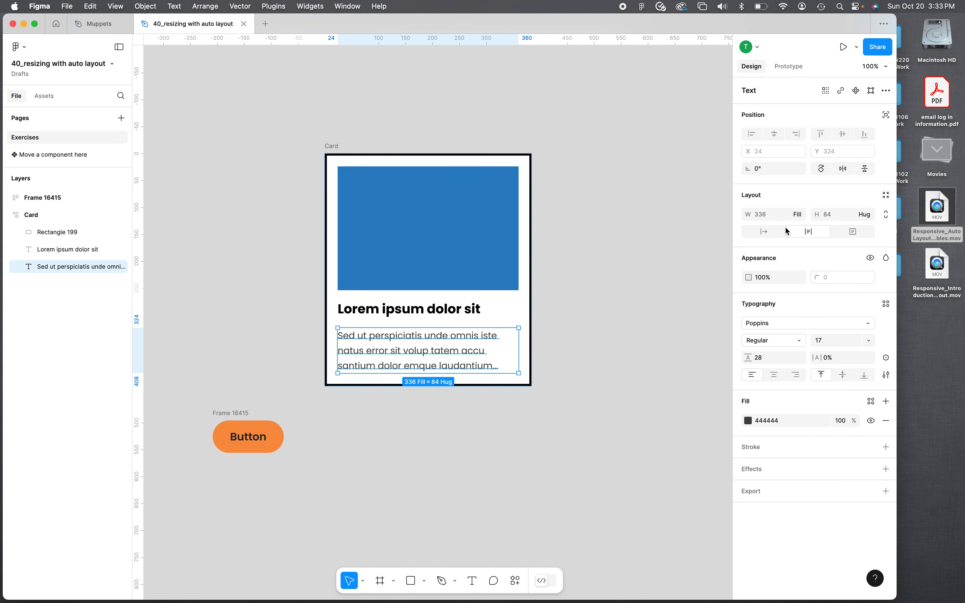
click(804, 218)
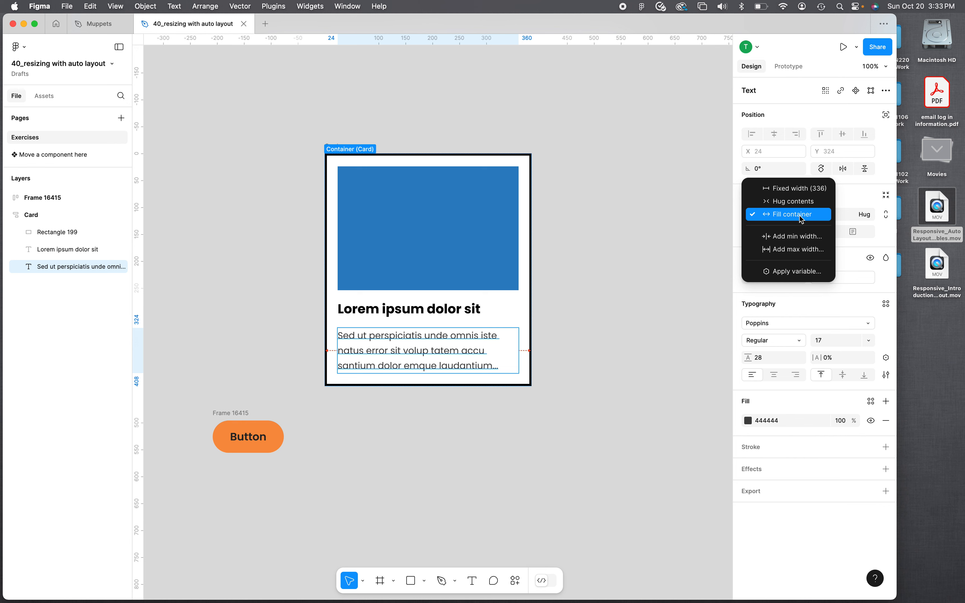
click(801, 219)
click(872, 219)
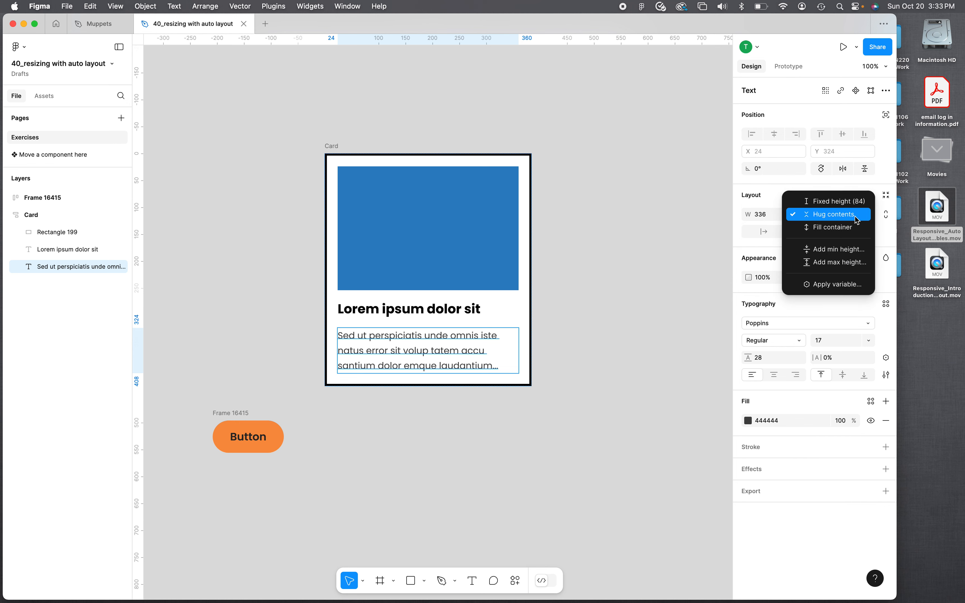
click(858, 219)
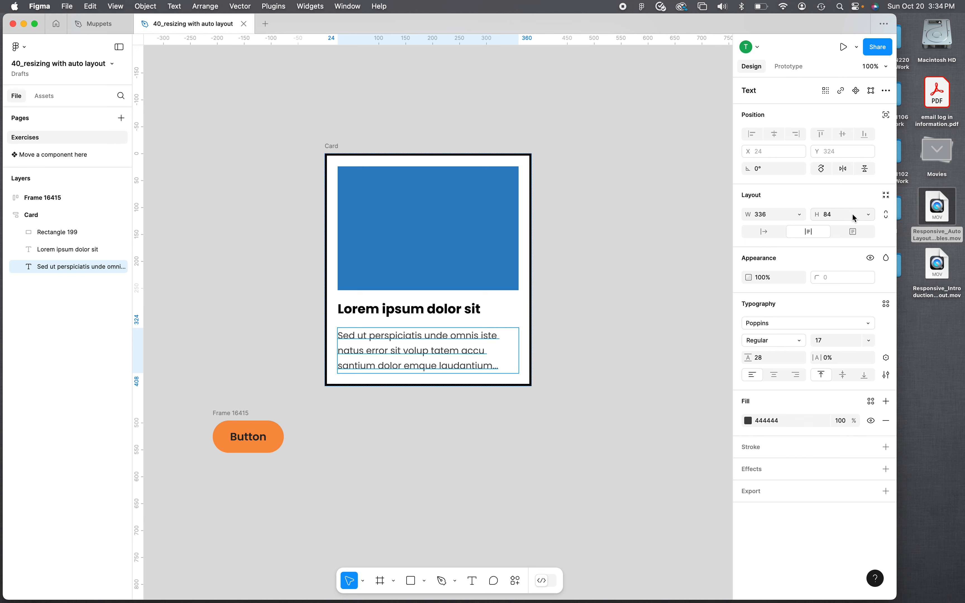
click(814, 237)
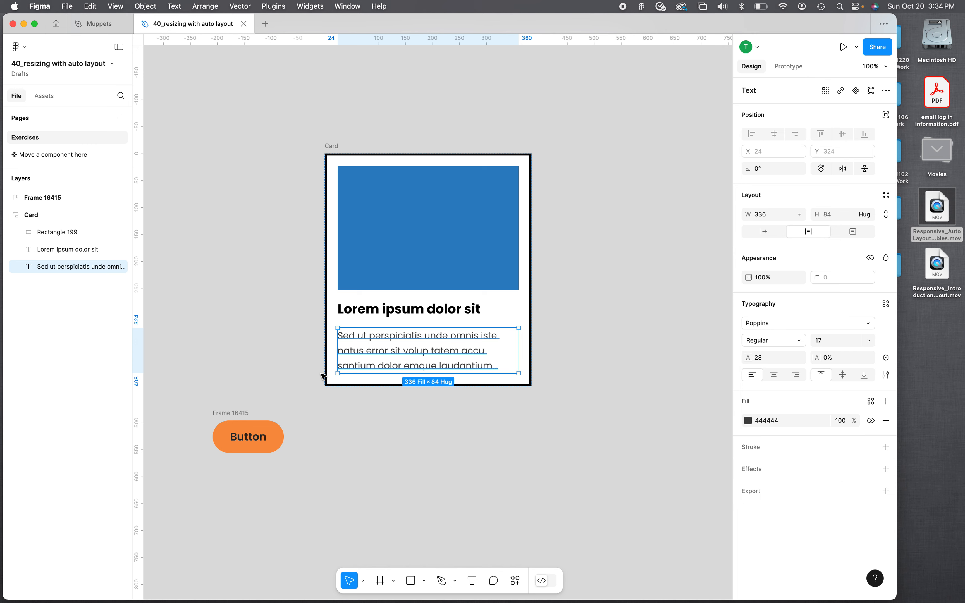
- Resize the Card frame from its corner to about 394 × 459
click(530, 387)
mouse_move(531, 386)
mouse_down()
mouse_move(716, 385)
mouse_move(527, 379)
mouse_move(556, 379)
mouse_move(538, 400)
mouse_up()
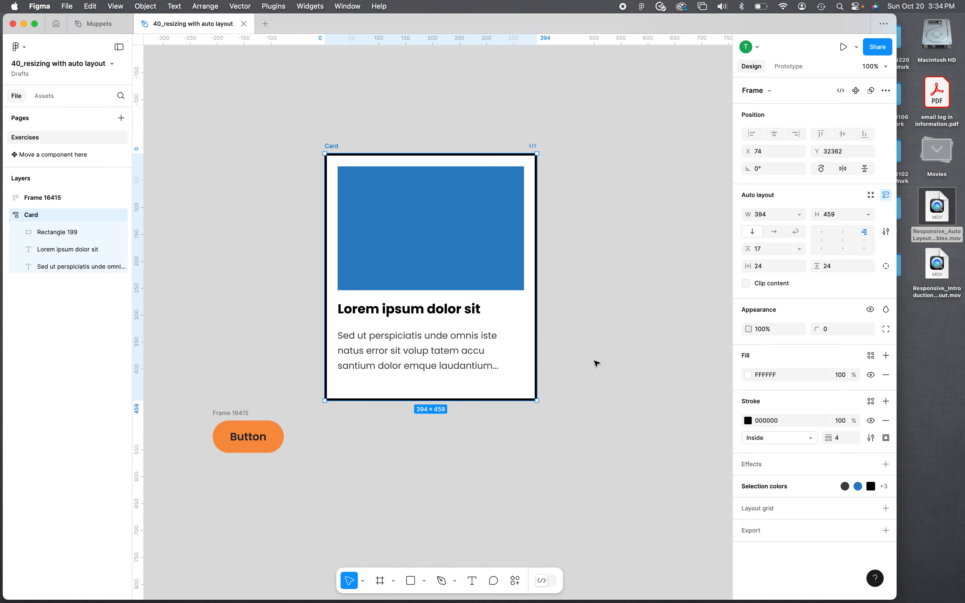
- Remove and reapply auto layout on the orange button frame
click(239, 418)
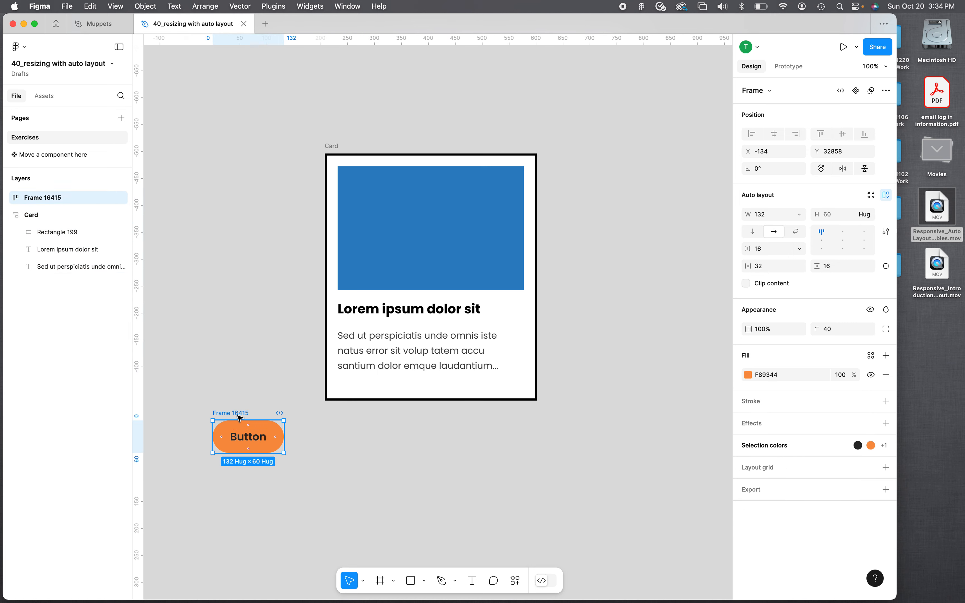
click(886, 196)
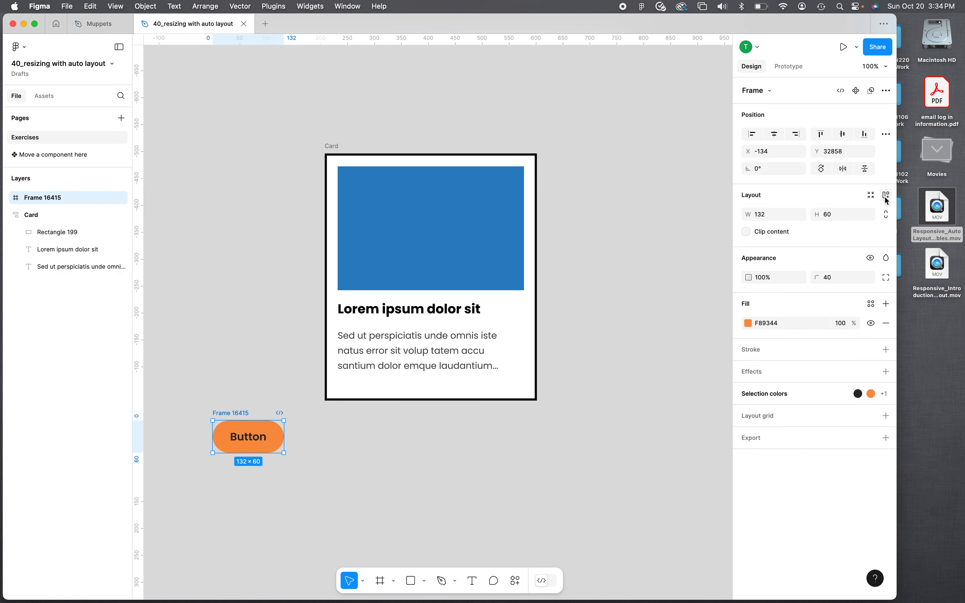
click(887, 196)
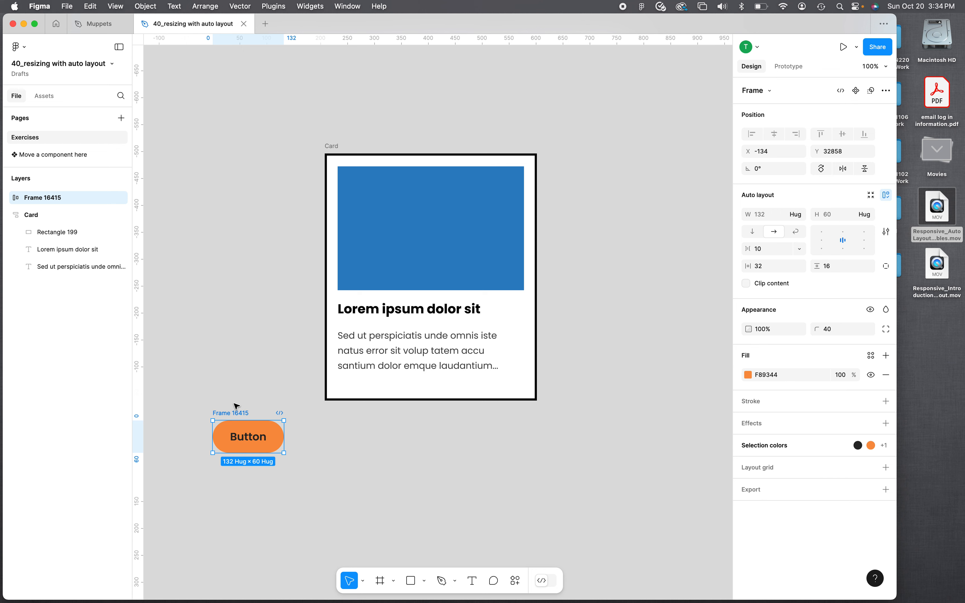
- Change the button label to Read More and switch the label to fixed width text sizing
click(253, 438)
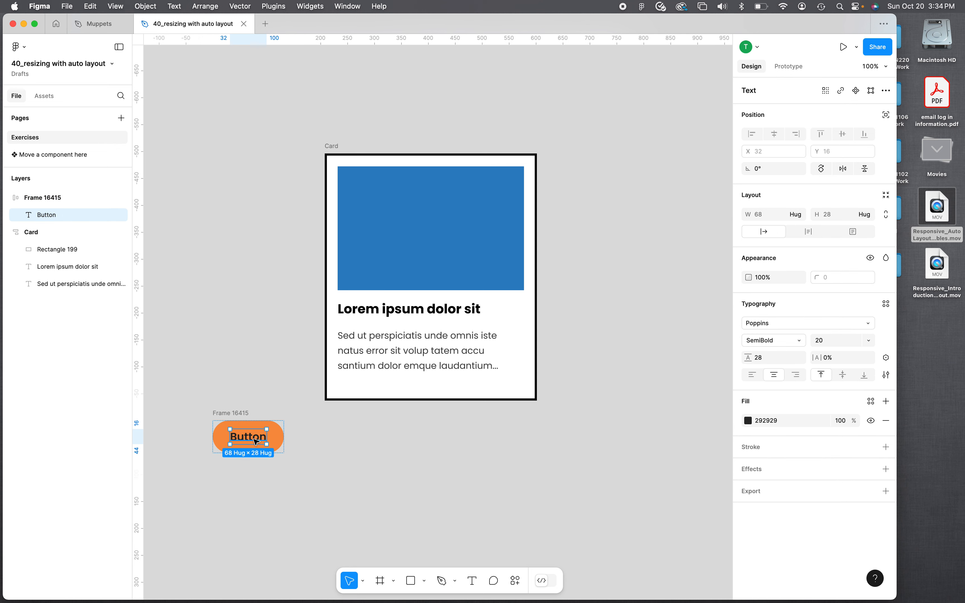
double_click(256, 439)
text(Read m)
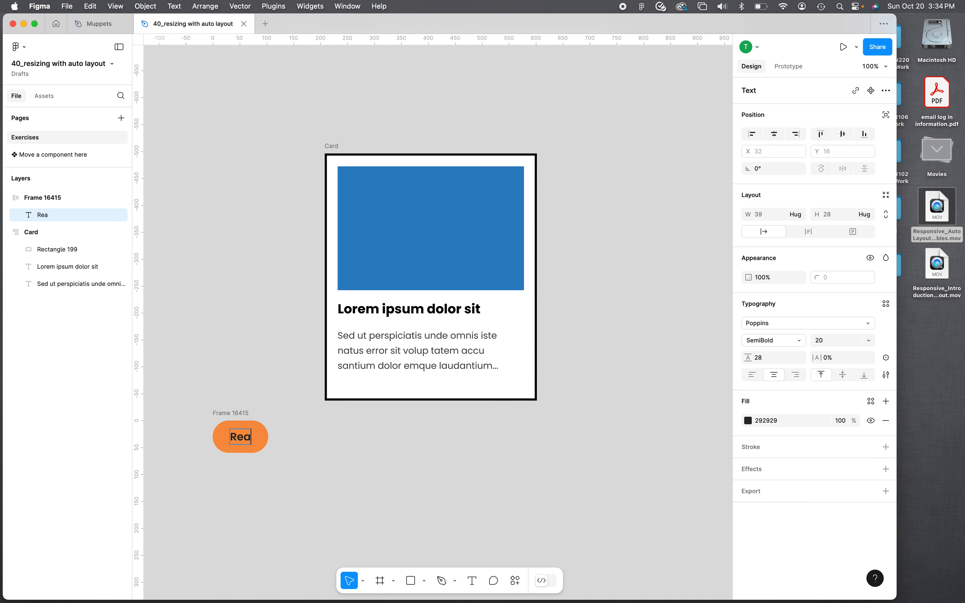
key(BackSpace)
key(BackSpace)
text(More)
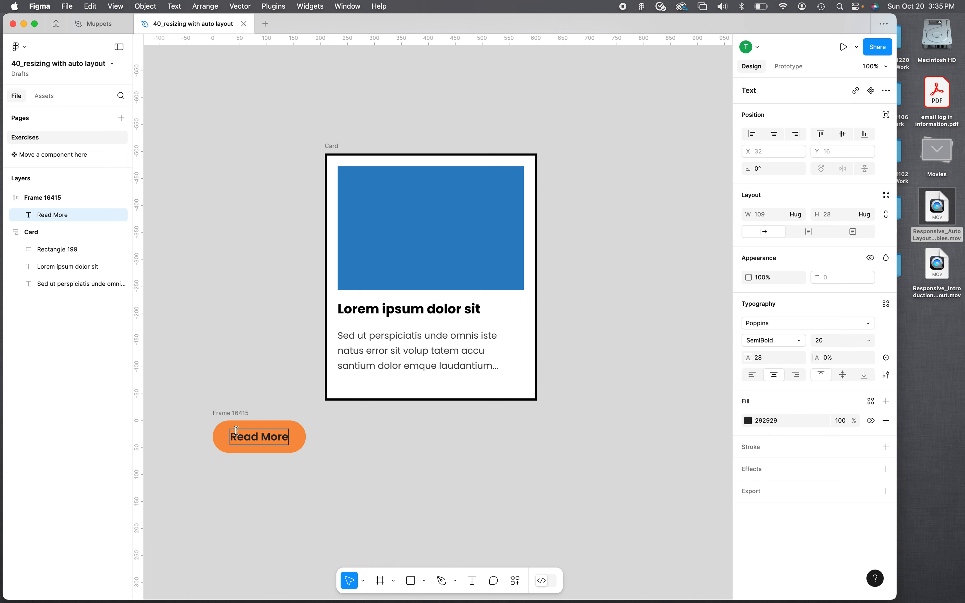
key(Escape)
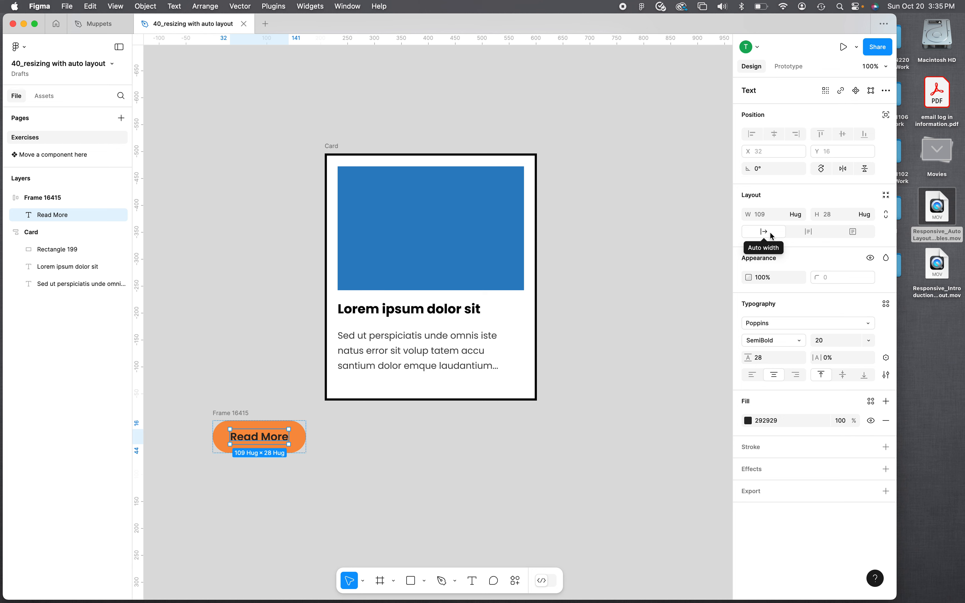
click(810, 236)
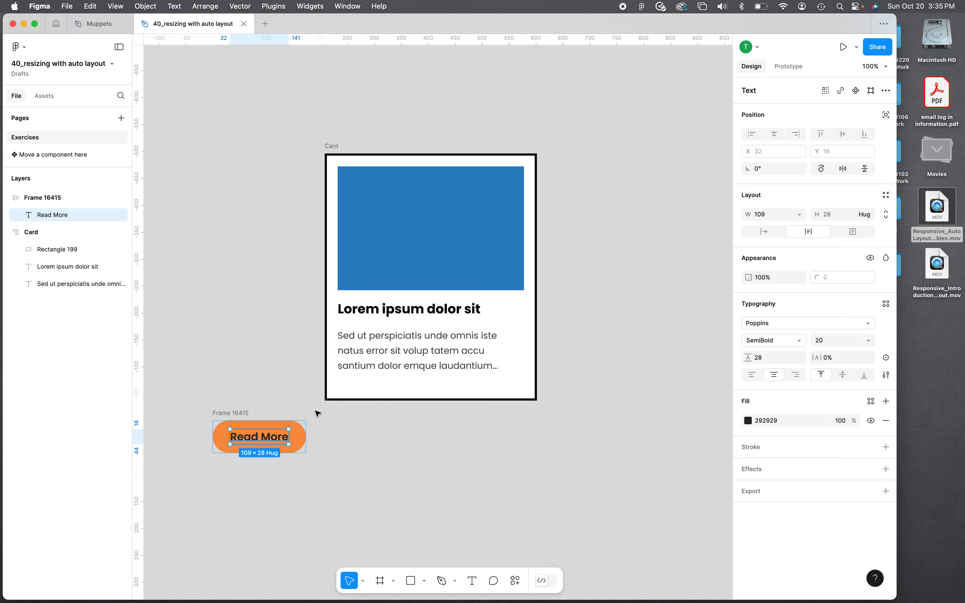
- Move the Read More button frame into the Card below the body text
drag(222, 419, 359, 387)
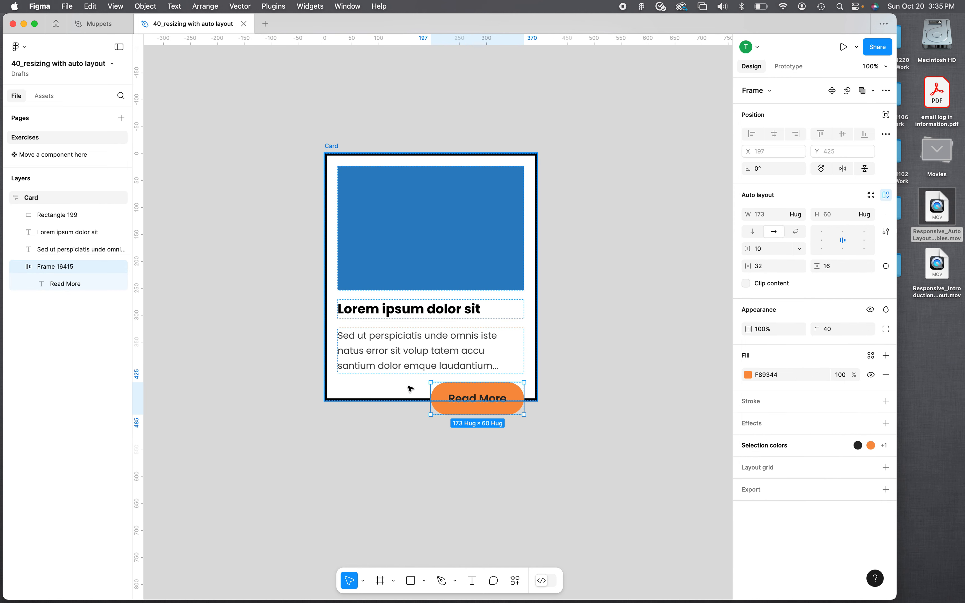
click(402, 400)
drag(402, 400, 402, 430)
click(451, 398)
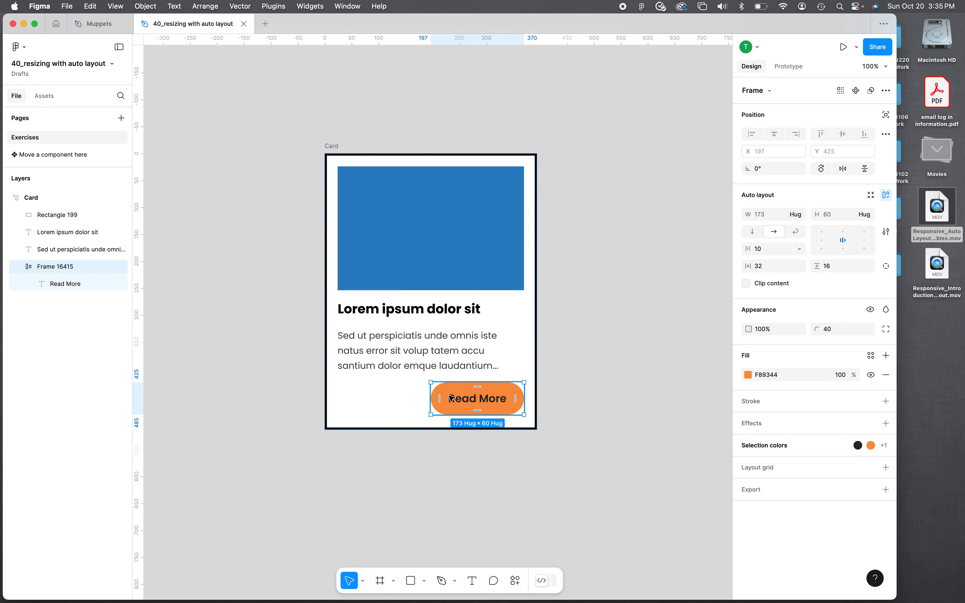
click(424, 427)
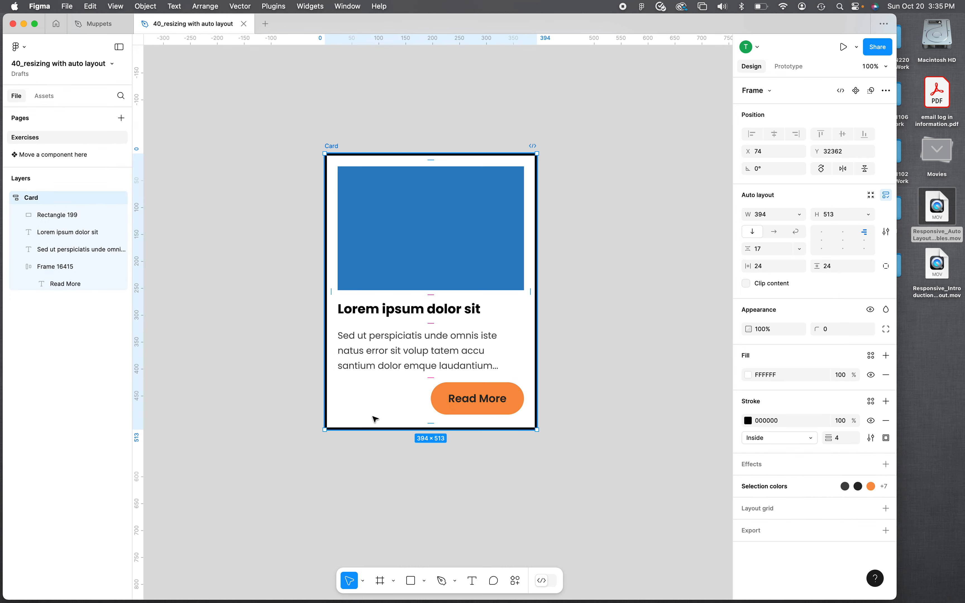
click(799, 266)
key(Escape)
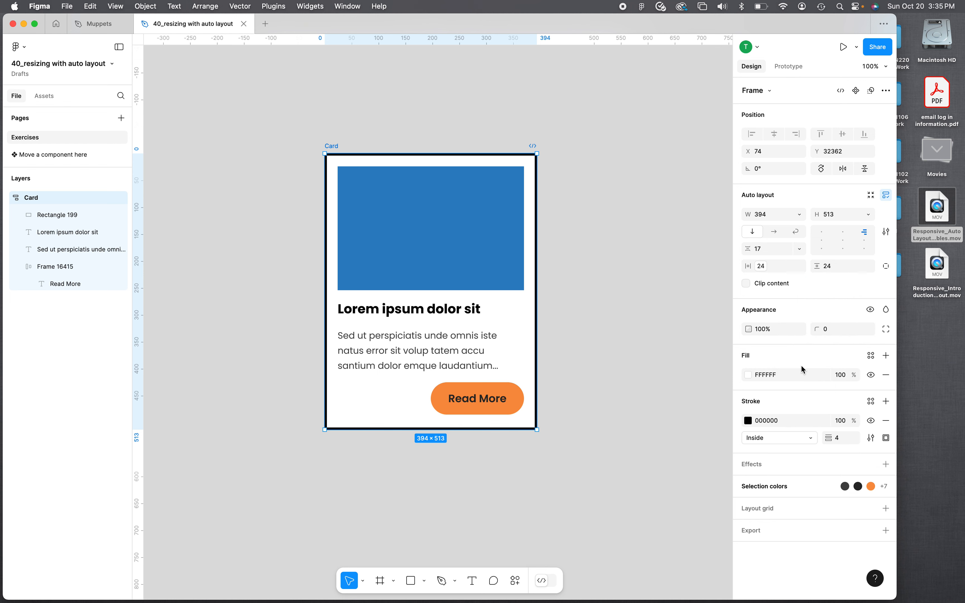
click(868, 267)
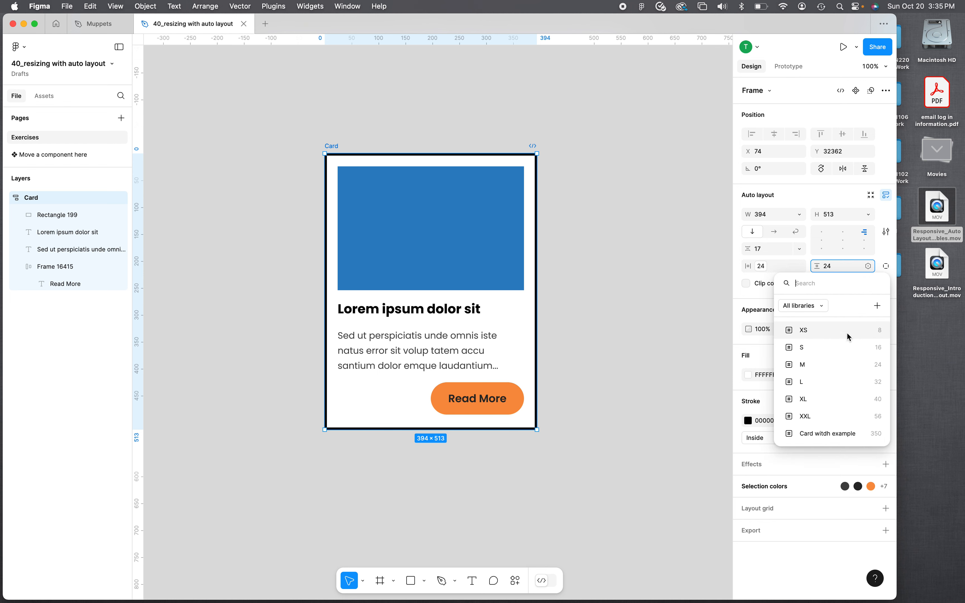
key(Escape)
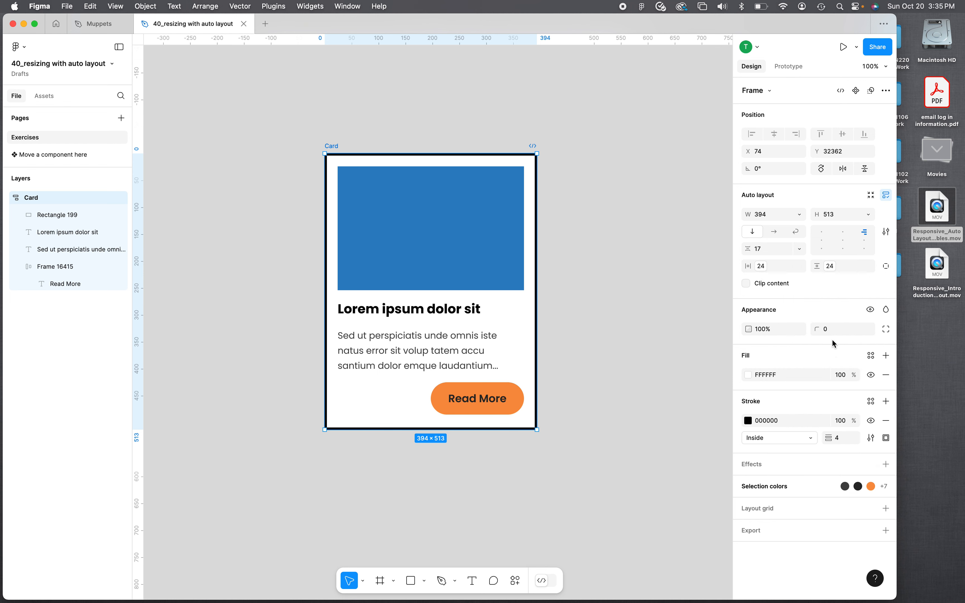
- Apply the S spacing variable to the gap between the Card's items
click(799, 249)
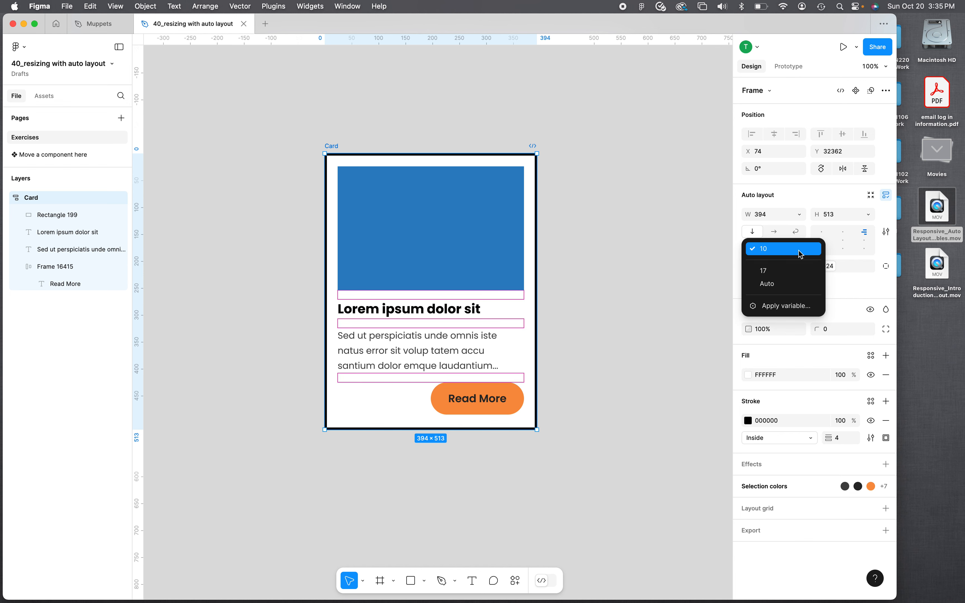
click(806, 306)
click(820, 331)
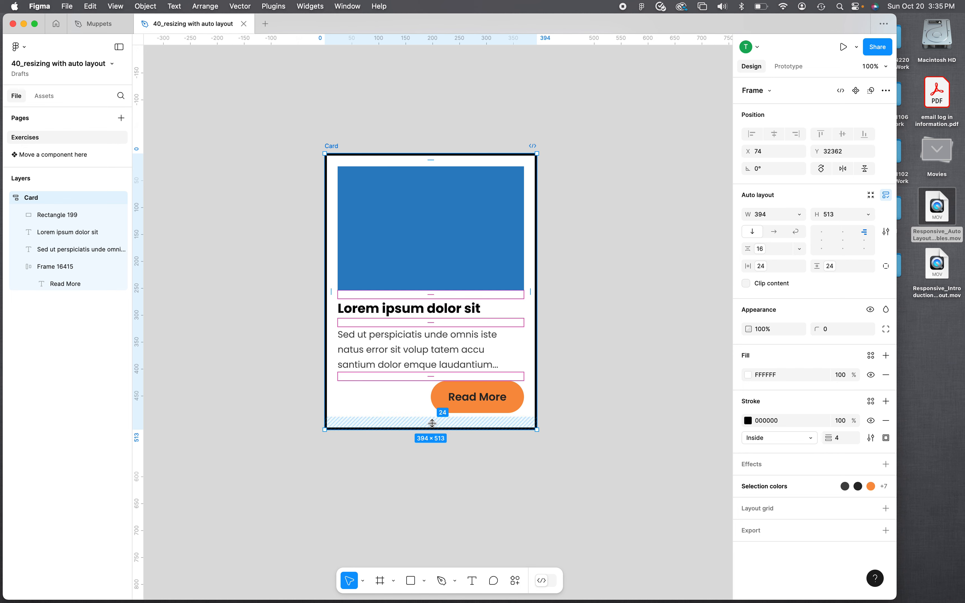
- Set the Card's bottom padding to 4 and widen the card to about 462 px
mouse_move(433, 423)
mouse_down()
mouse_move(439, 396)
mouse_move(432, 434)
mouse_up()
drag(538, 430, 574, 432)
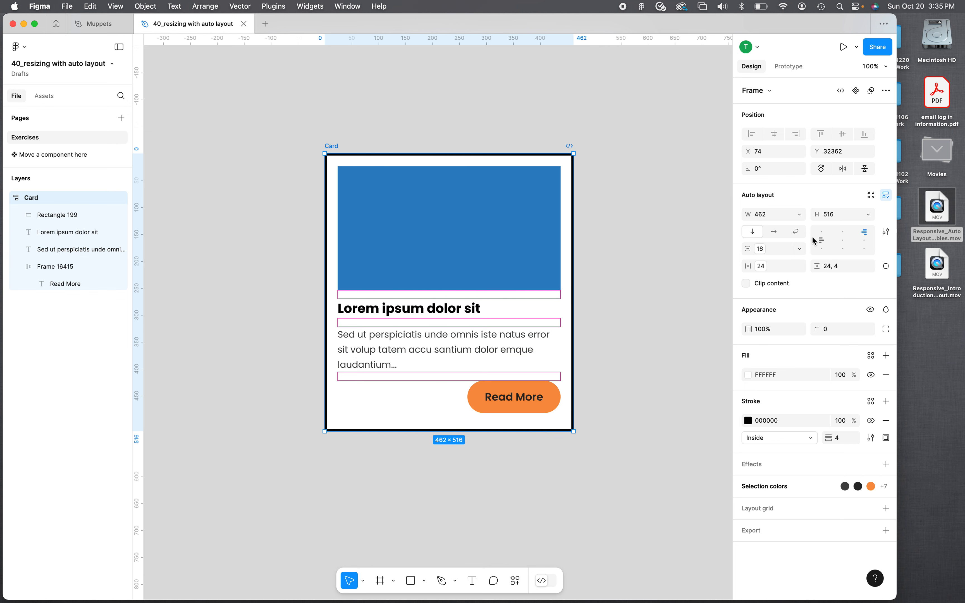
- Align the Card's contents to the top left and nudge its size to about 461 × 519
click(821, 233)
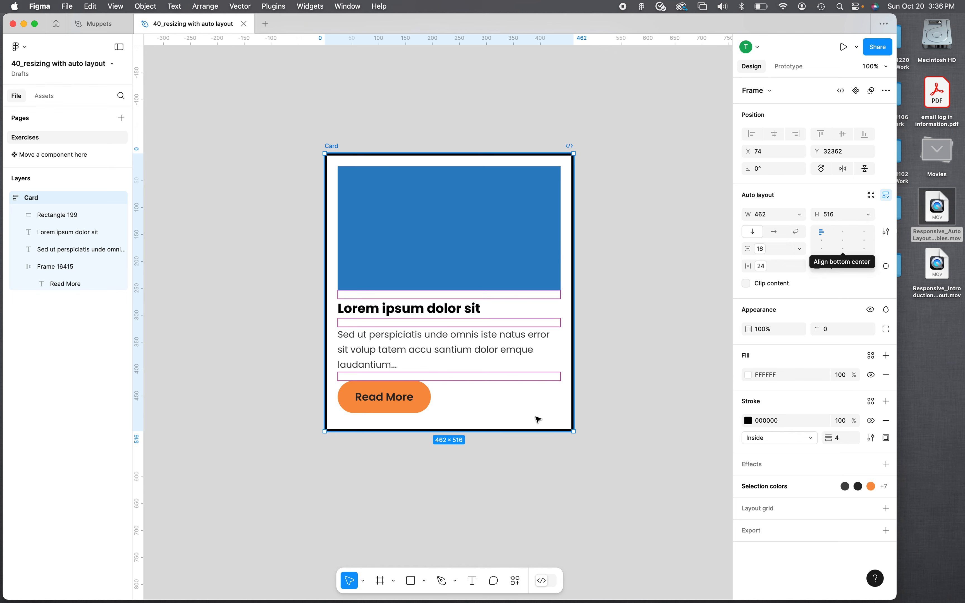
drag(574, 435, 574, 437)
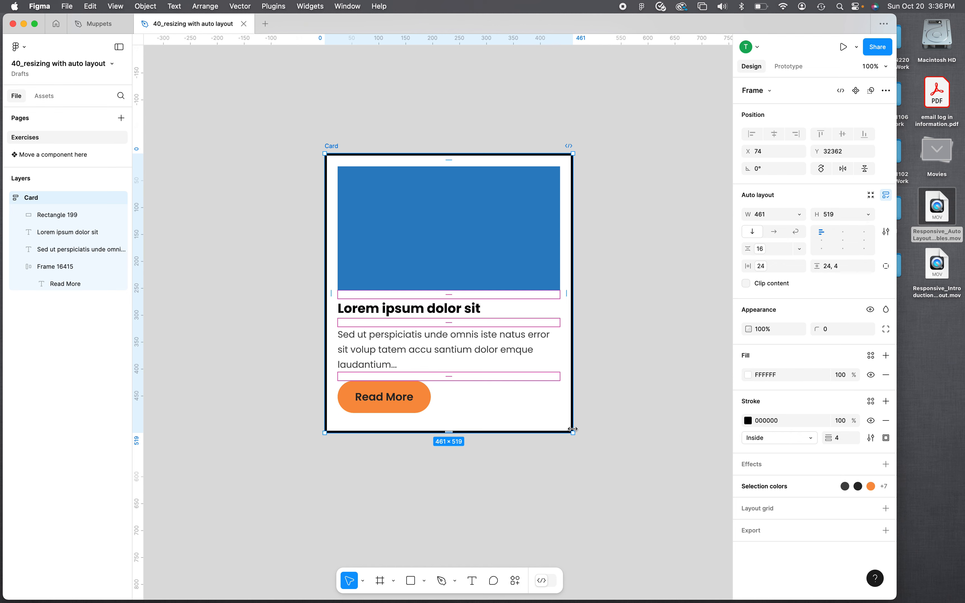
- Stretch the Read More button to fill the card's width
click(346, 402)
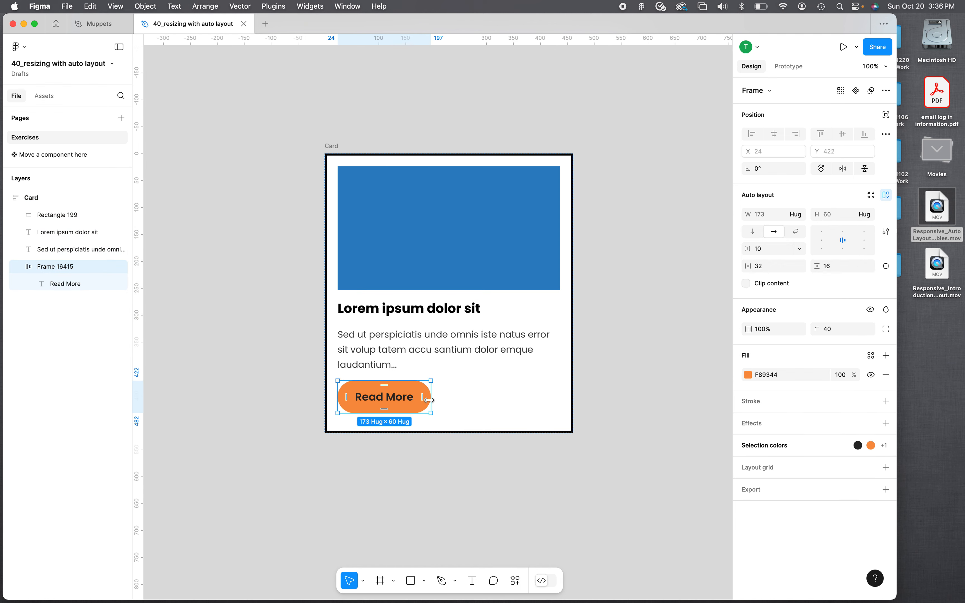
drag(430, 401, 562, 400)
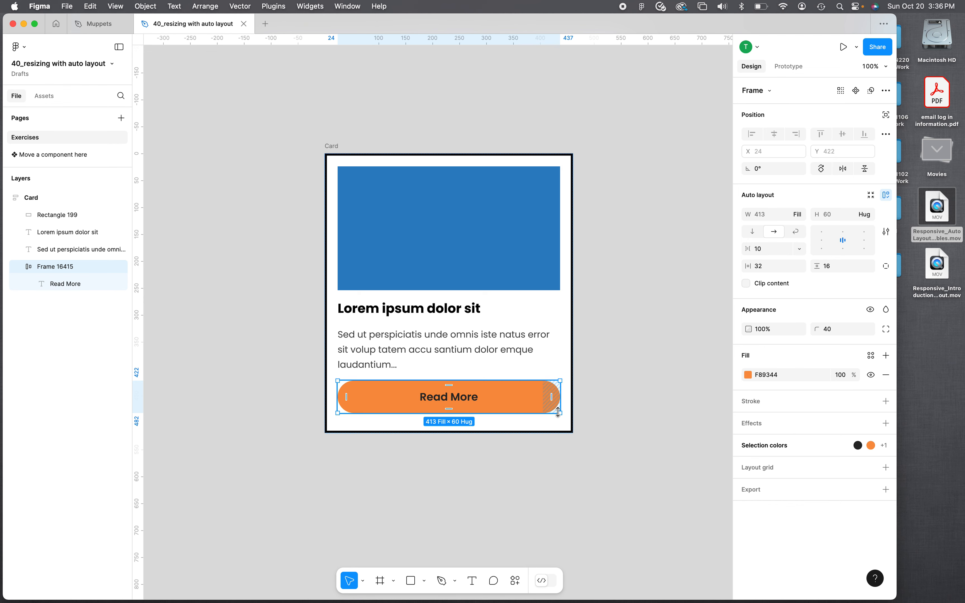
- Resize the Card frame from its corner to about 453 × 521
drag(571, 433, 493, 403)
click(503, 405)
click(496, 402)
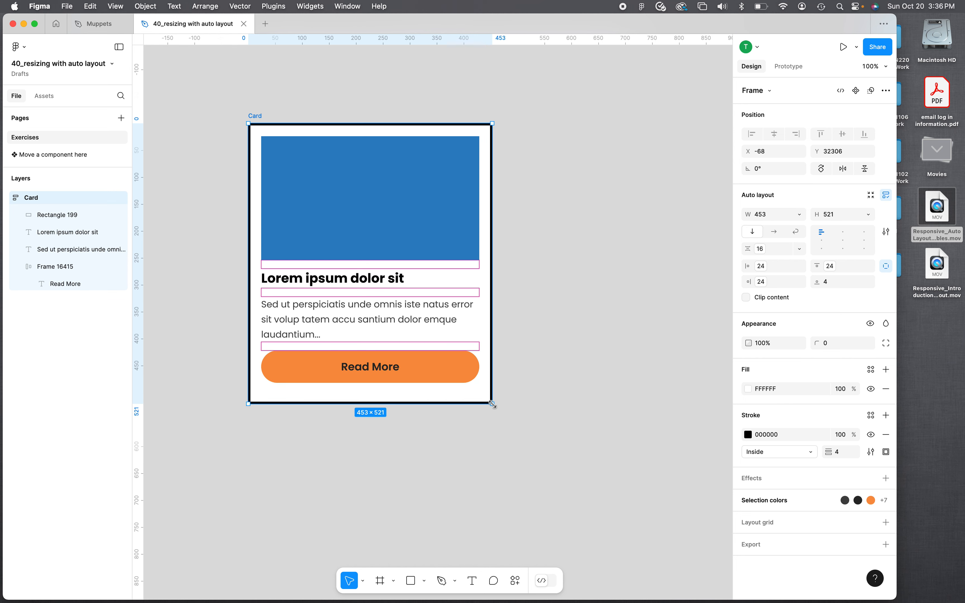